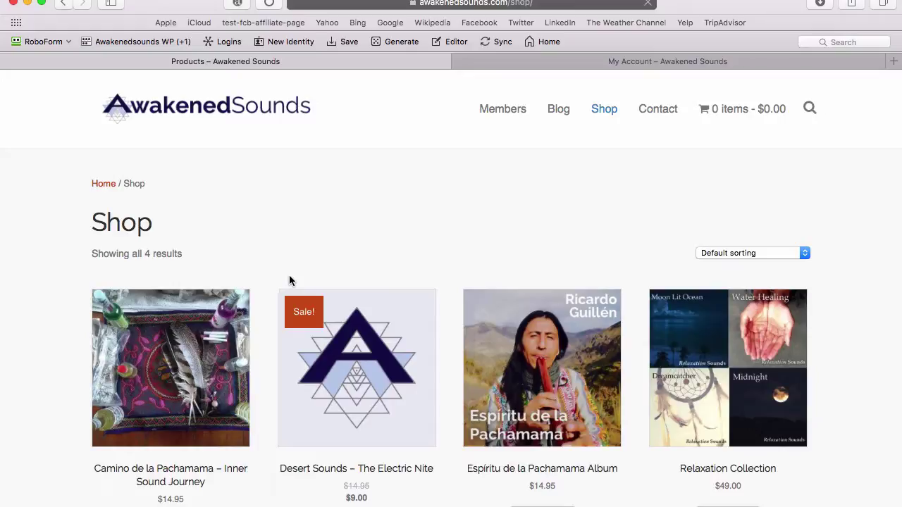
Step: Open the Espíritu de la Pachamama Album ($14.95) product page from the shop and add it to the cart
scroll(364, 302, down, 2)
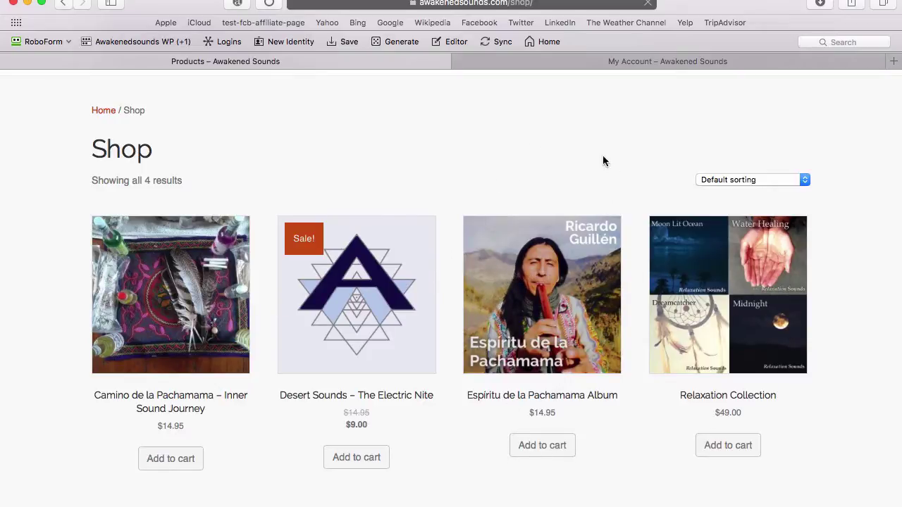
scroll(592, 212, down, 2)
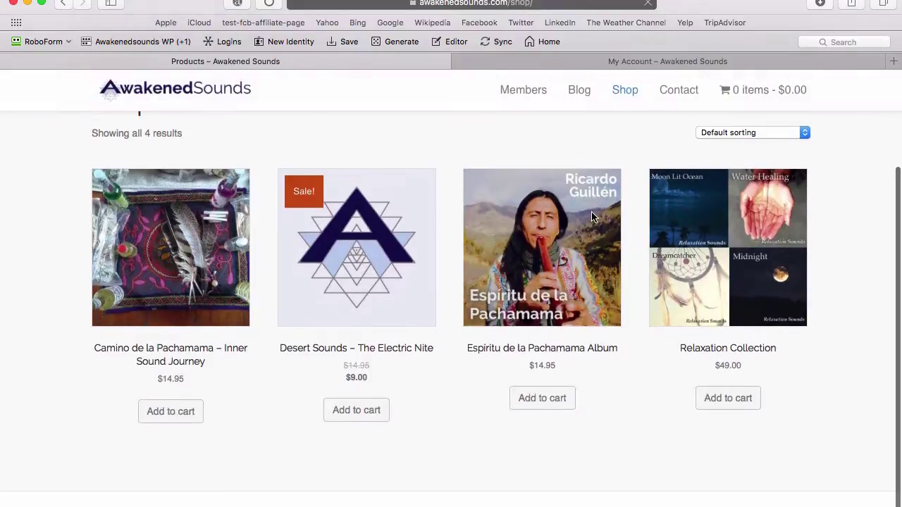
click(551, 296)
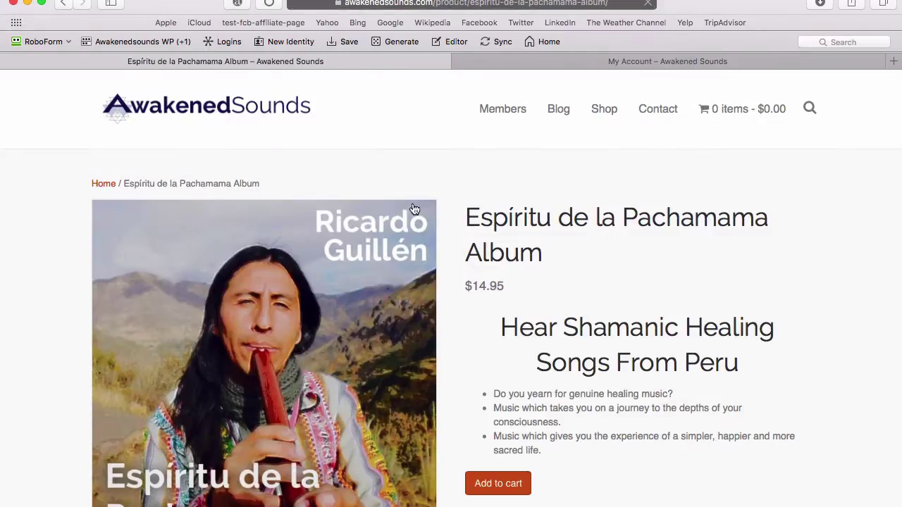
scroll(353, 312, down, 5)
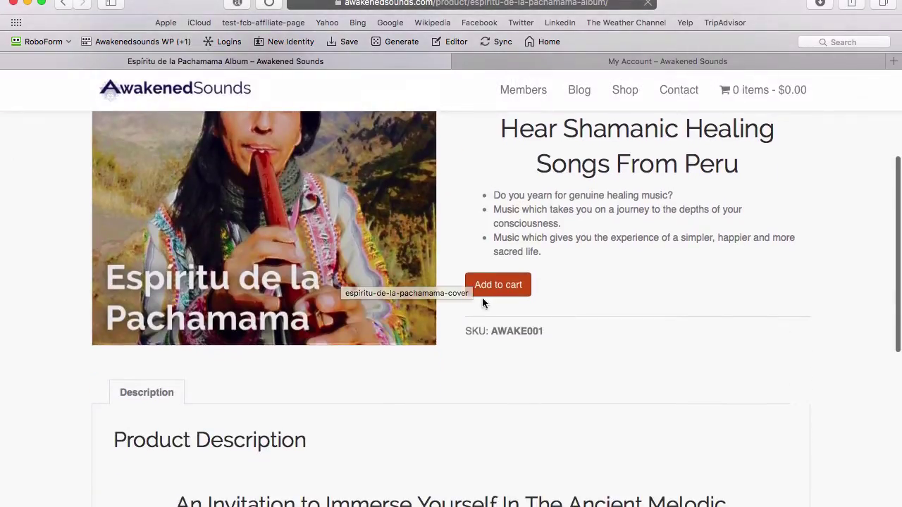
scroll(518, 296, down, 10)
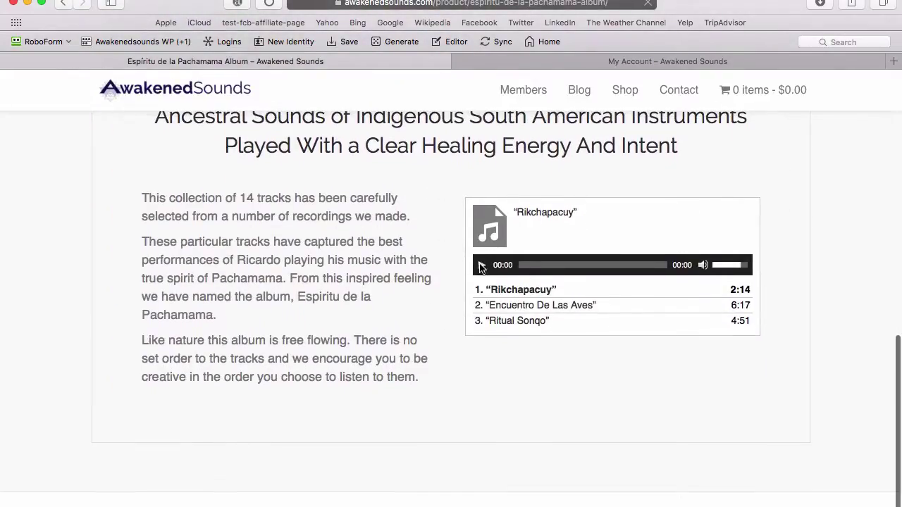
scroll(501, 270, up, 12)
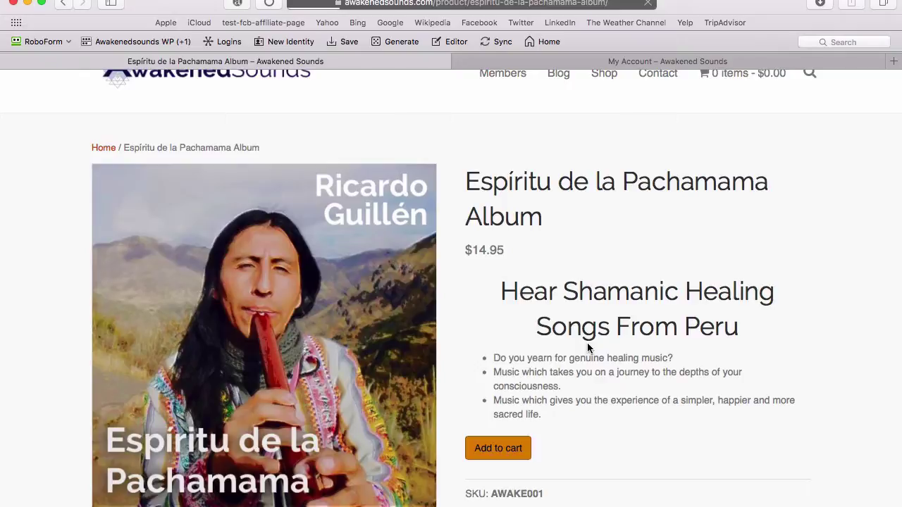
scroll(589, 347, down, 5)
Step: Pay for the $14.95 album by Credit Card (Stripe) with the test card, expiry and CVC 1219123, and place the order
scroll(589, 349, up, 5)
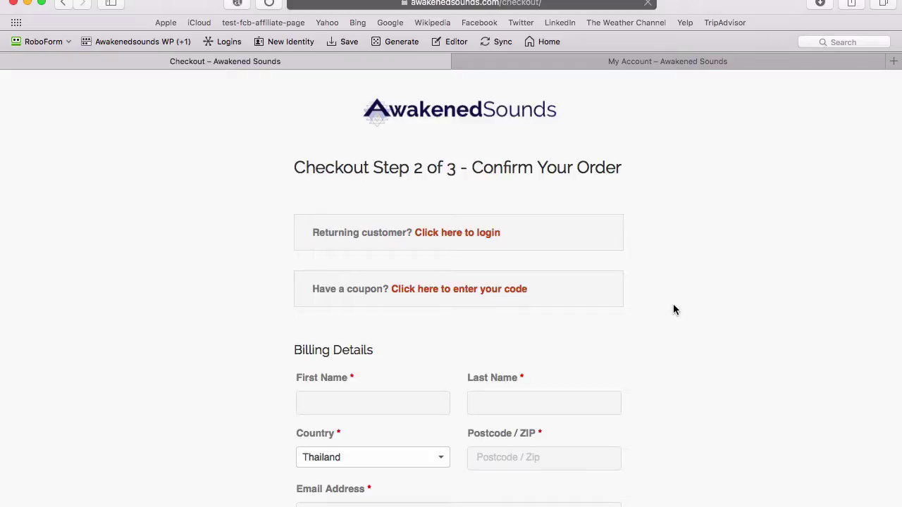
scroll(571, 262, down, 10)
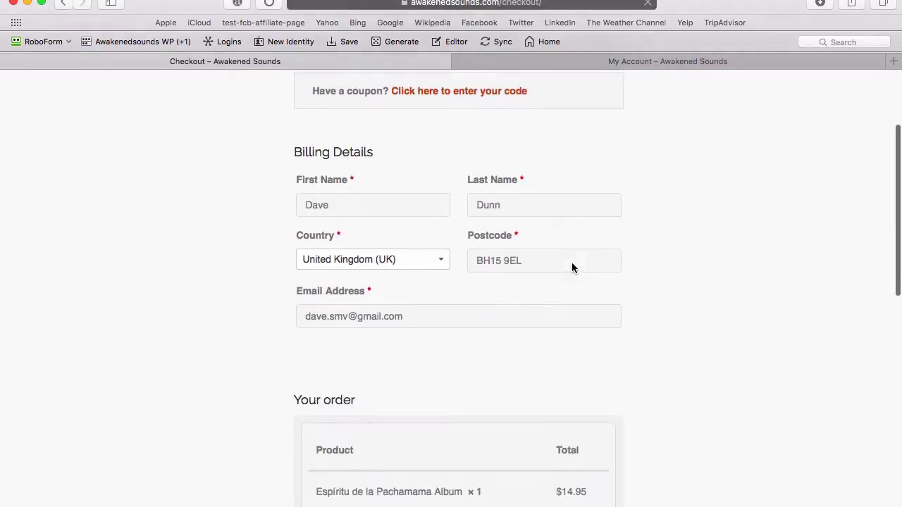
scroll(571, 267, down, 3)
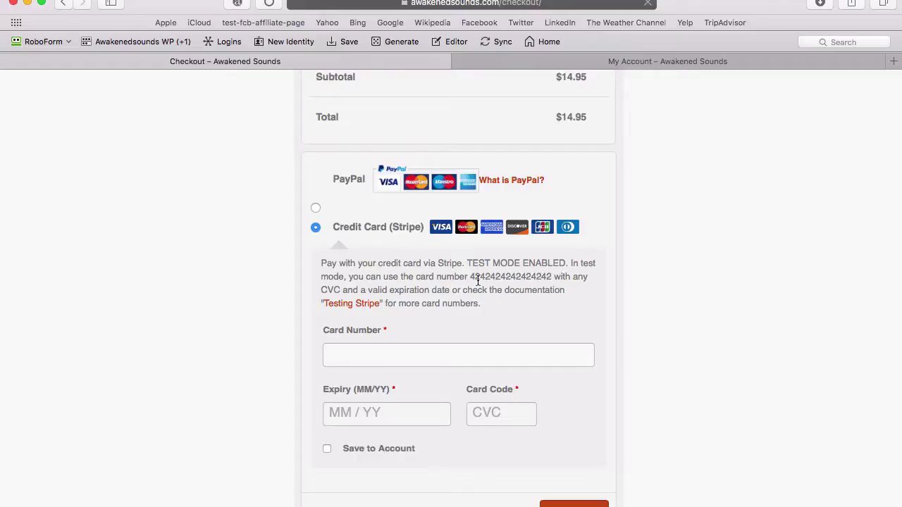
drag(471, 277, 553, 273)
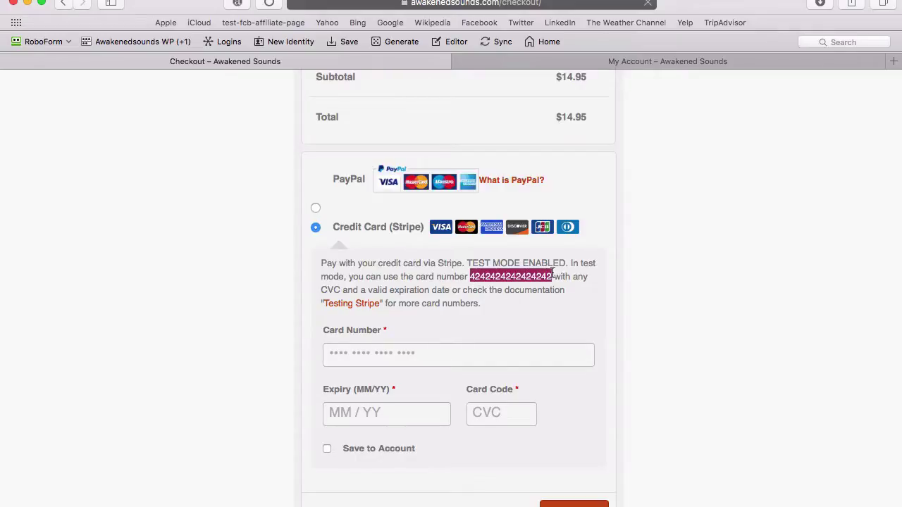
click(439, 354)
key(super+v)
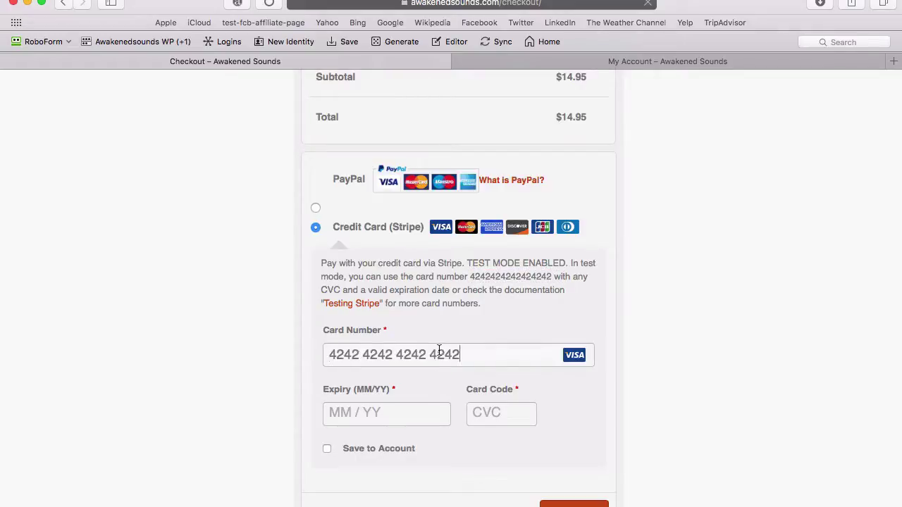
text(1219)
text(123)
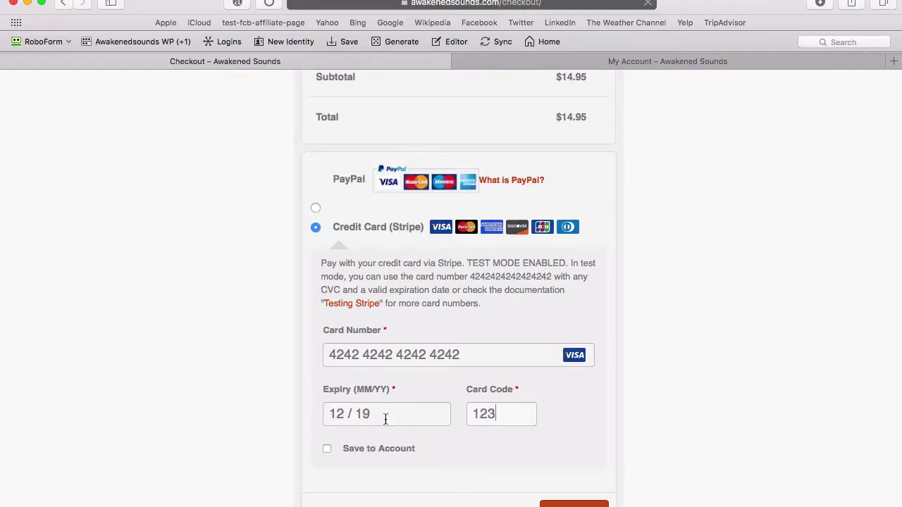
key(Return)
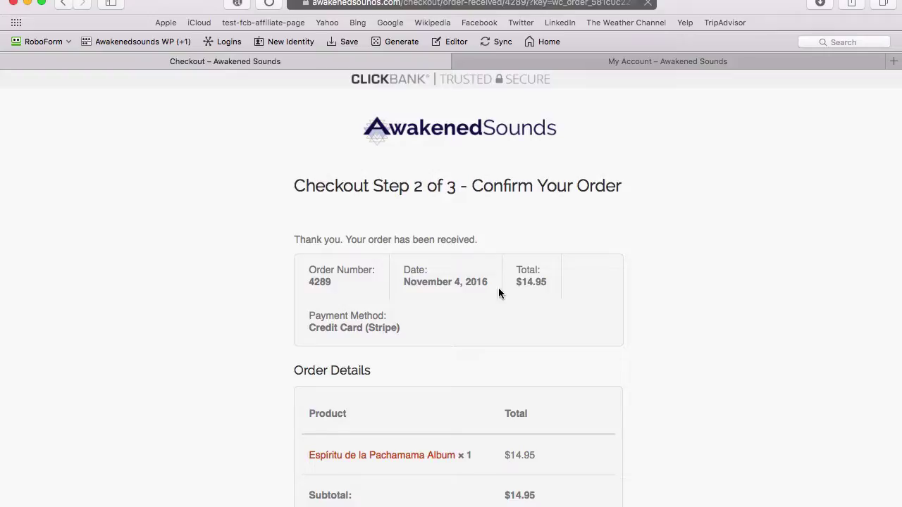
Step: Open the purchased Espíritu de la Pachamama Album product page from the Order Details
scroll(499, 293, down, 10)
scroll(498, 294, up, 5)
scroll(499, 293, up, 2)
scroll(498, 293, down, 6)
scroll(498, 293, up, 6)
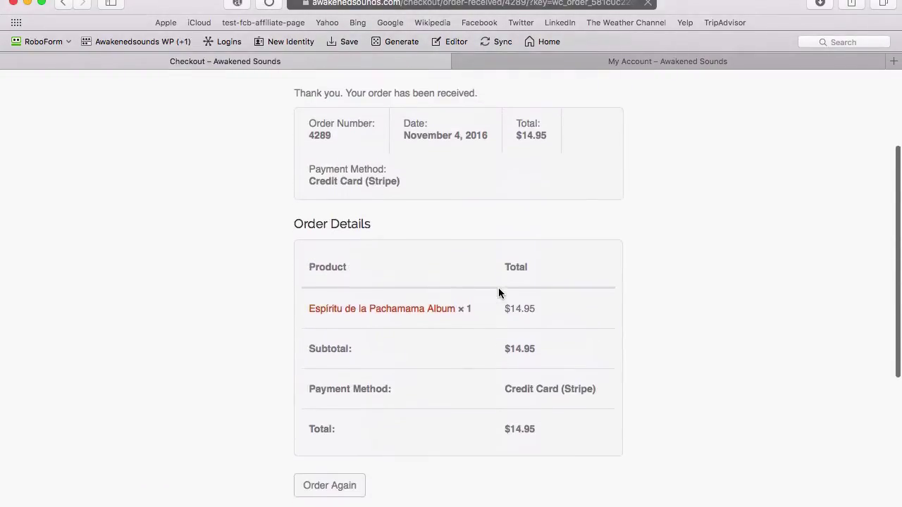
scroll(498, 288, up, 2)
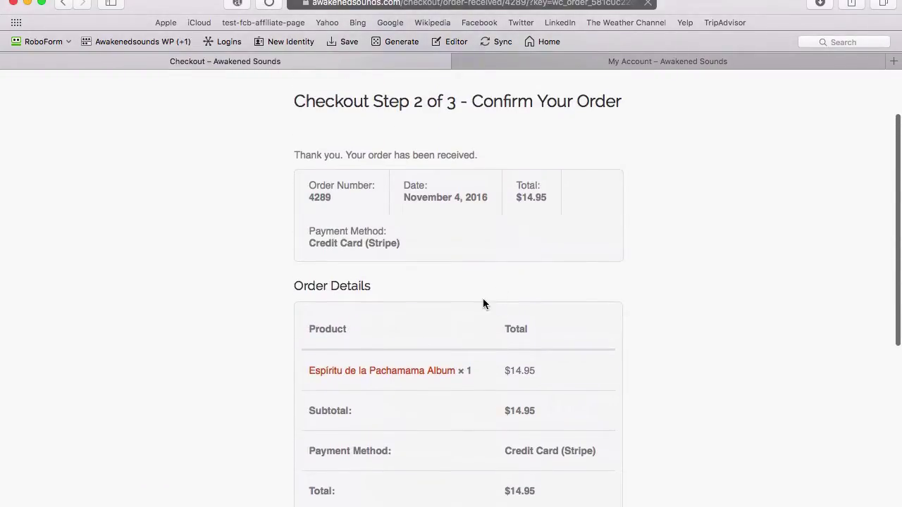
click(392, 372)
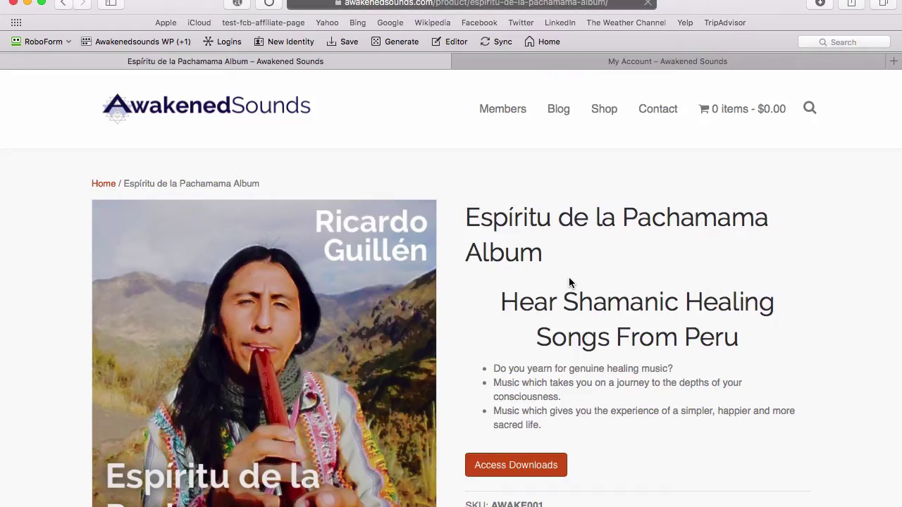
Step: Use the album's Access Downloads button to reach its downloads page
scroll(567, 331, down, 5)
scroll(566, 335, up, 2)
scroll(567, 334, up, 1)
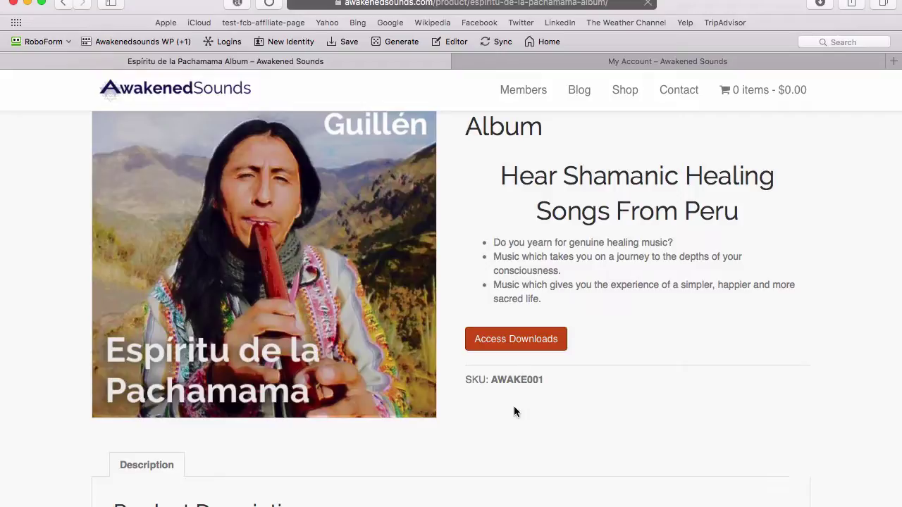
click(515, 340)
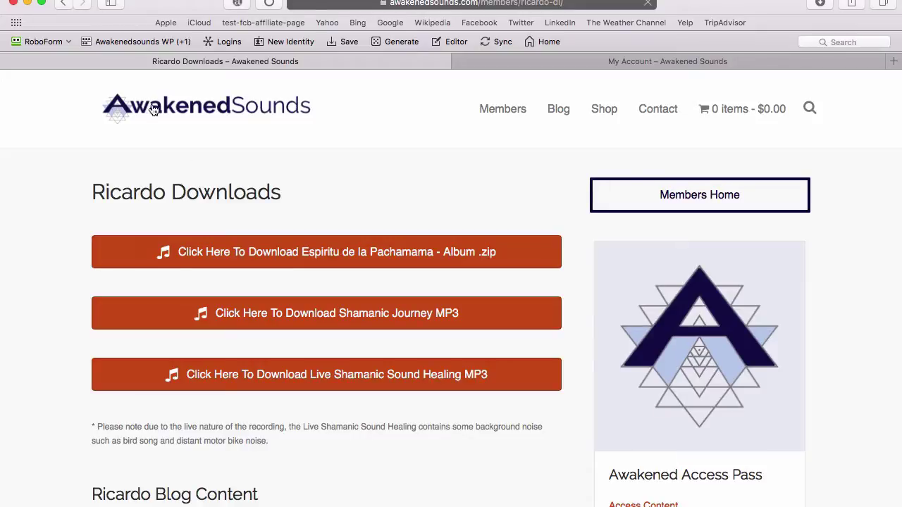
Step: Go back from the Ricardo Downloads page to the album page
click(63, 3)
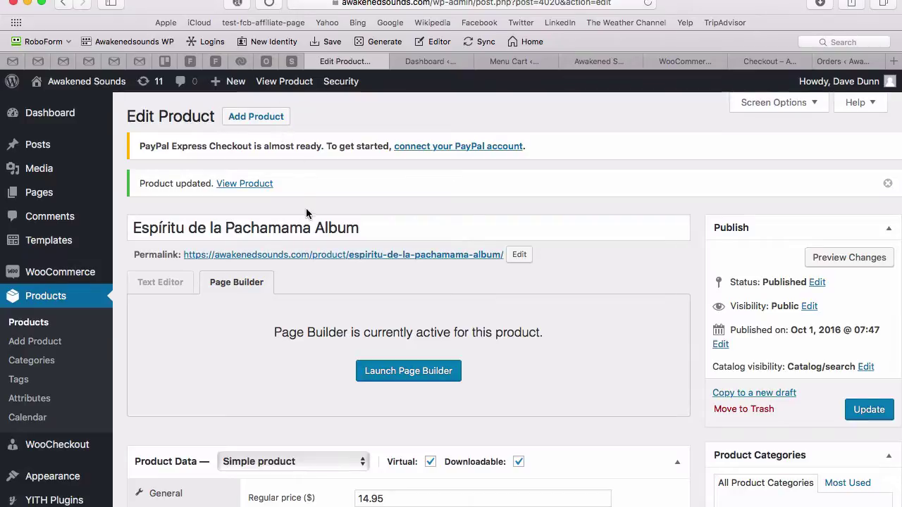
Step: Toggle the album's Downloadable option off and back on in Product Data
scroll(306, 209, down, 4)
scroll(305, 209, down, 12)
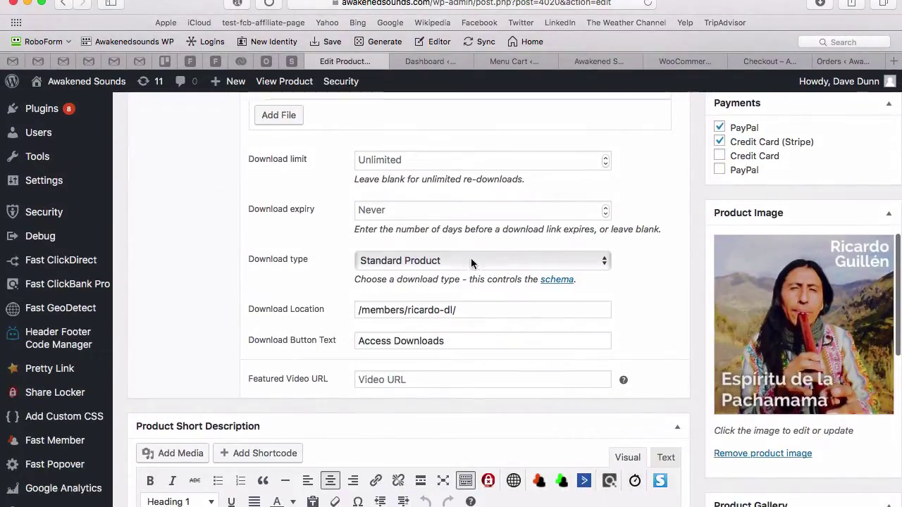
scroll(472, 261, up, 16)
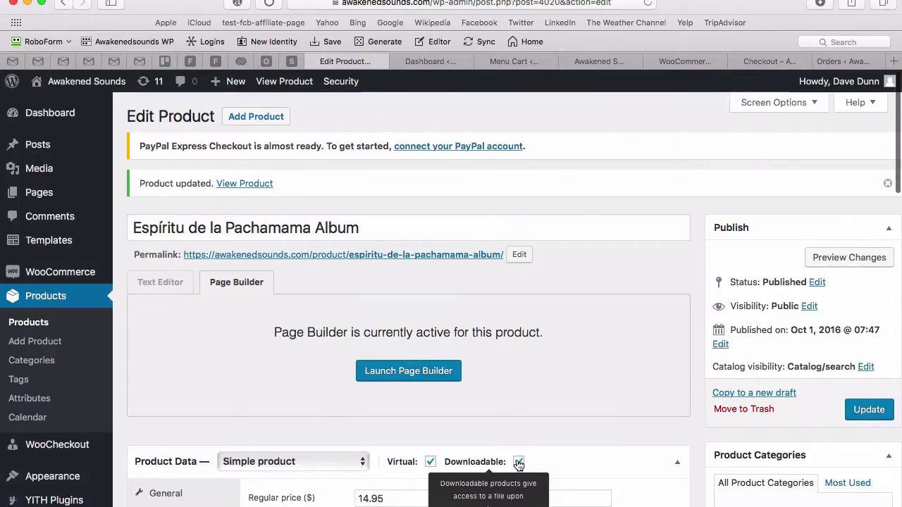
click(518, 462)
scroll(574, 431, down, 11)
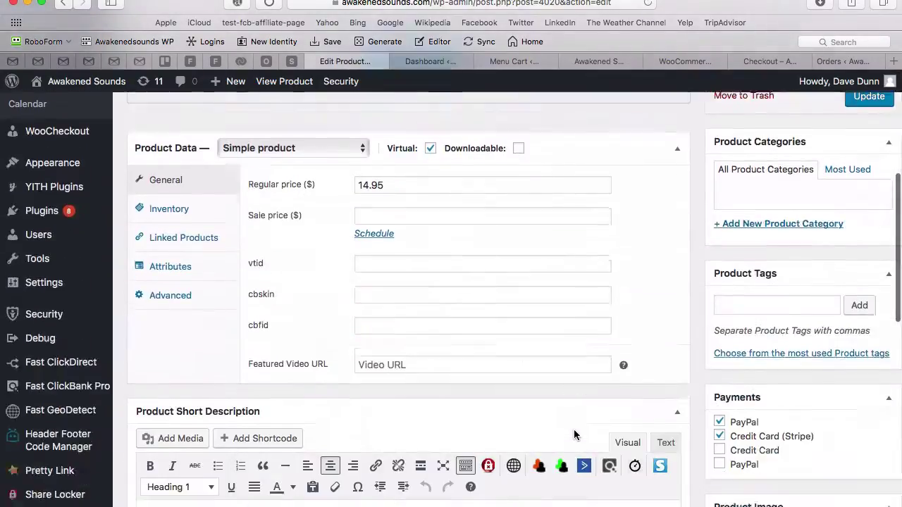
scroll(574, 431, up, 3)
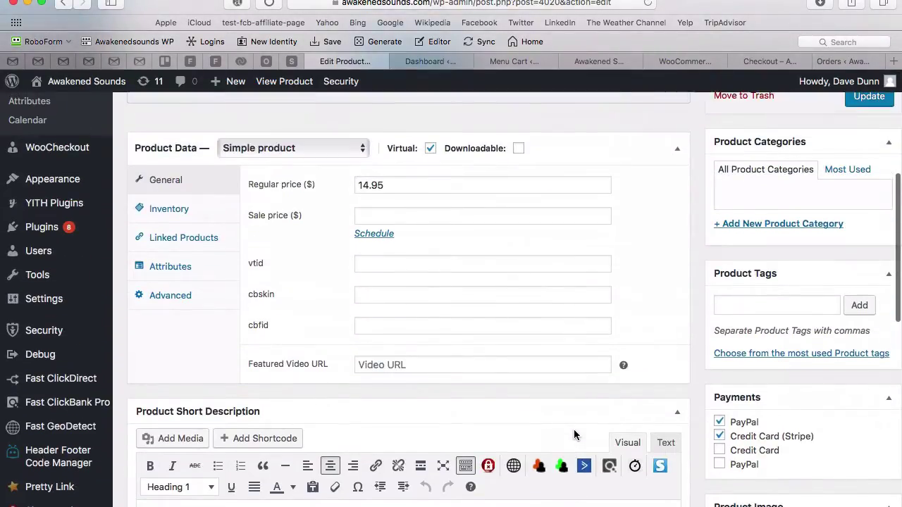
click(518, 149)
Step: Bring up the Download Location and Download Button Text fields for editing
scroll(261, 392, down, 3)
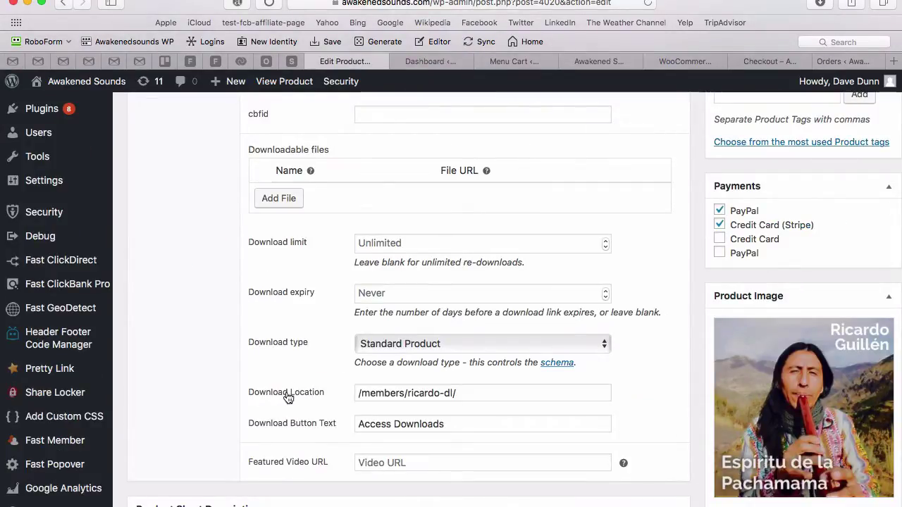
click(413, 389)
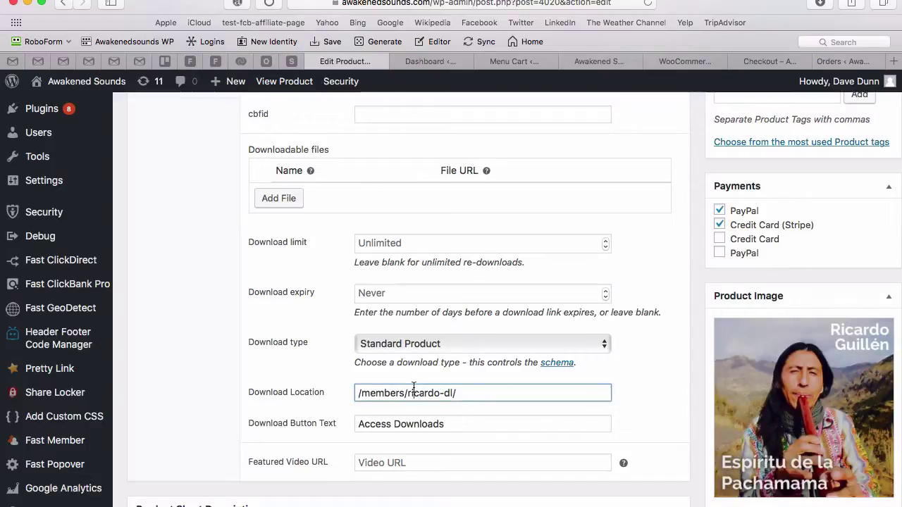
click(413, 423)
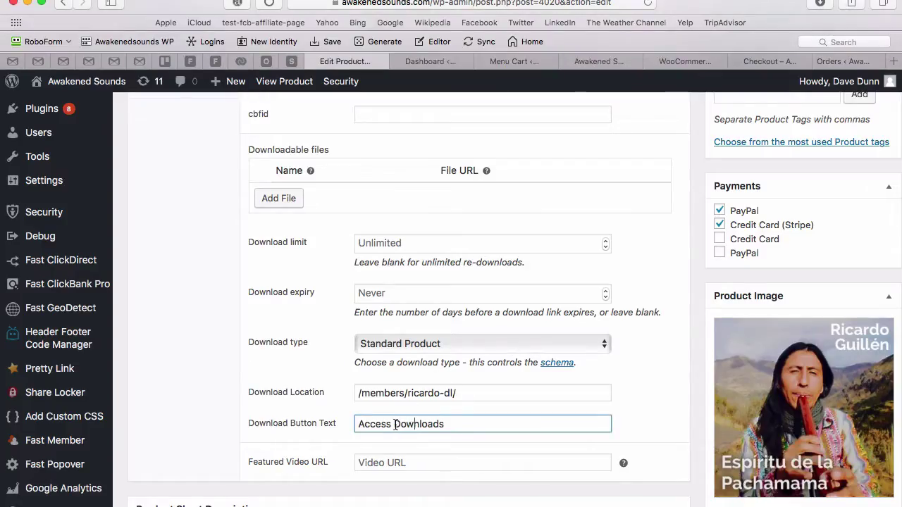
Step: Change the Download Button Text from 'Access Downloads' to 'Download Now'
drag(395, 424, 298, 423)
key(BackSpace)
text(Now)
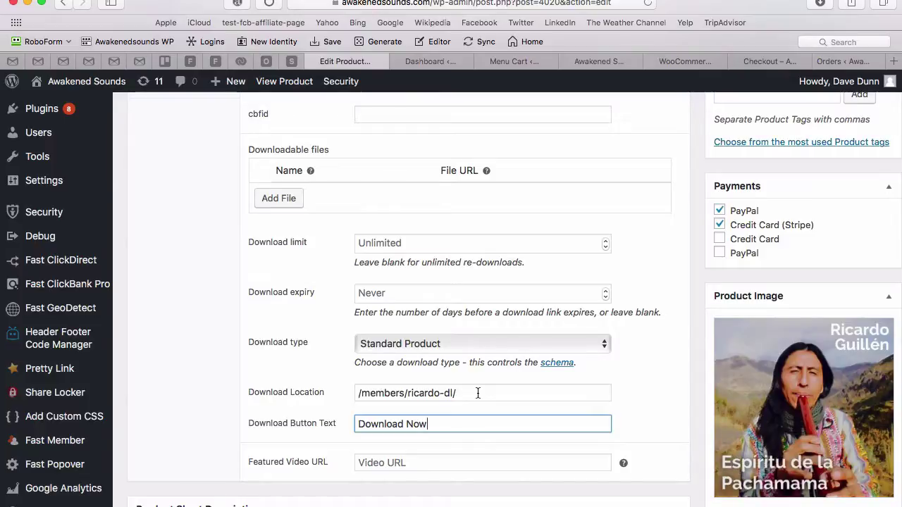
Step: Scroll back up the album's Edit Product screen toward the Update button
scroll(854, 199, up, 3)
scroll(865, 186, up, 8)
Step: Update the album product and test the new Download Now button on its store page
click(867, 188)
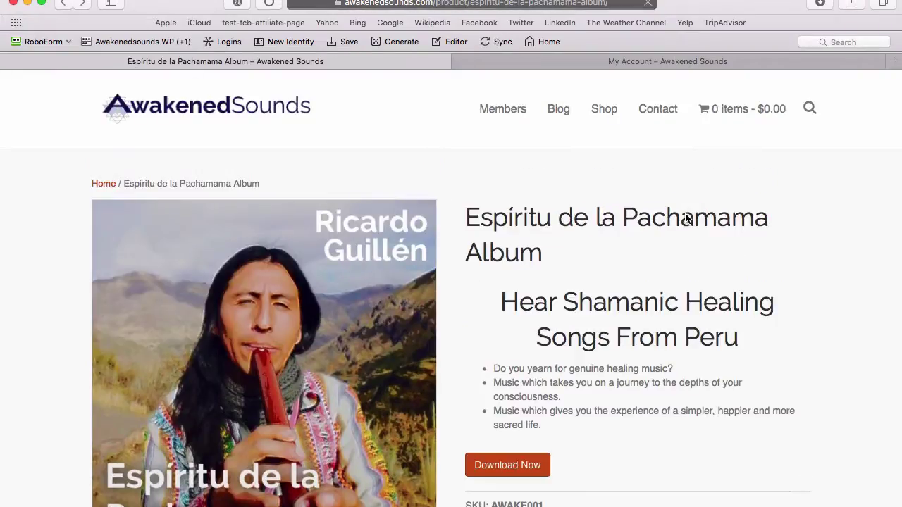
scroll(572, 352, down, 5)
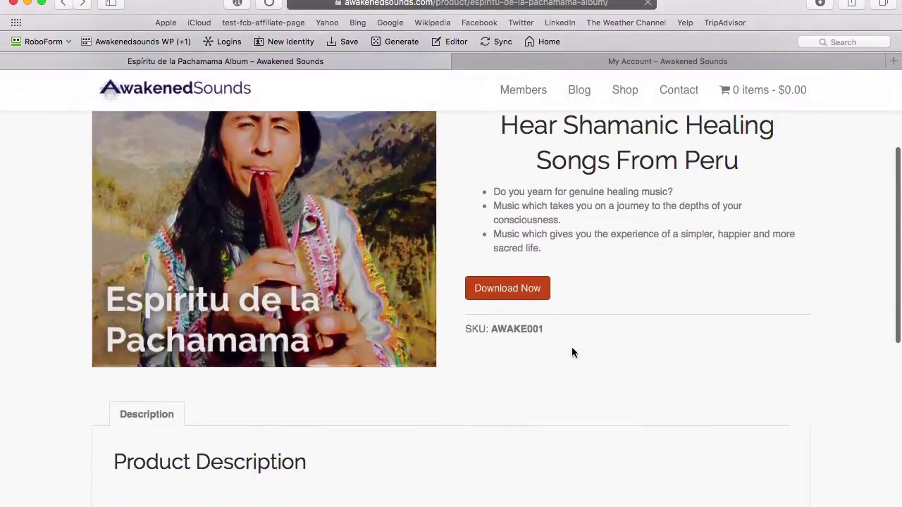
click(525, 294)
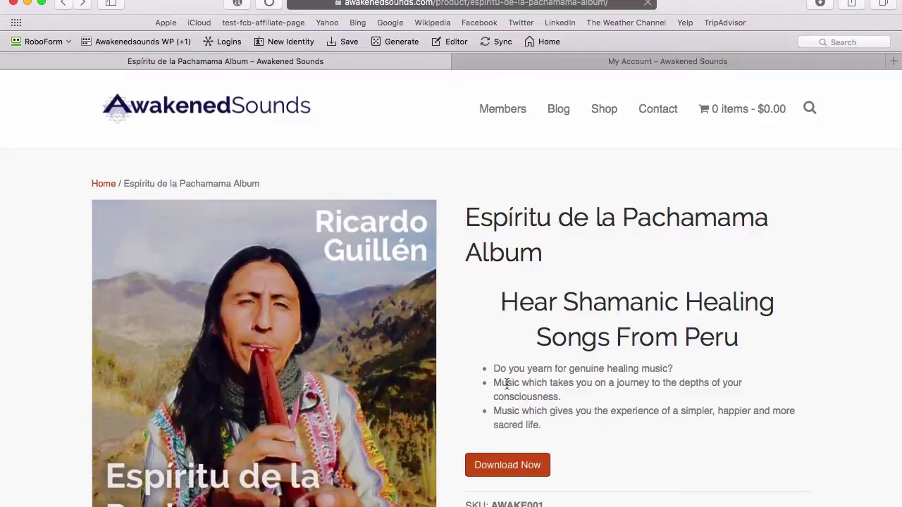
mouse_move(487, 115)
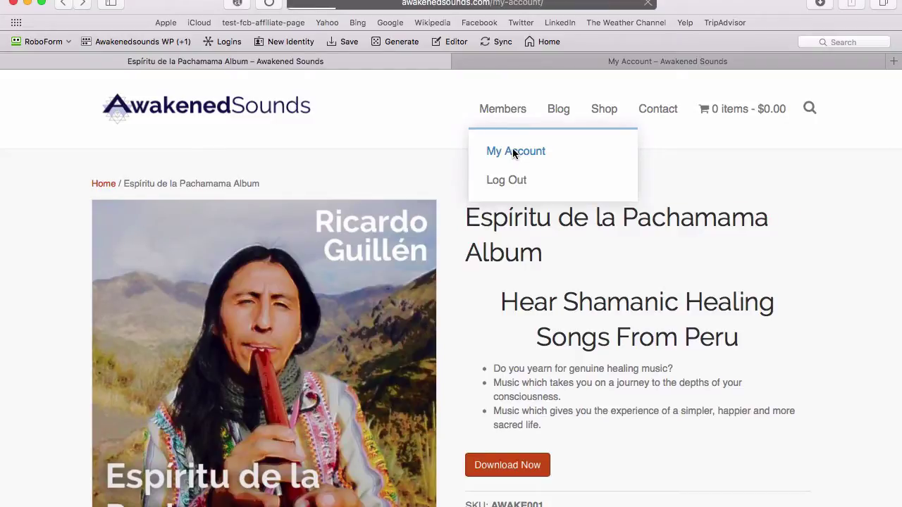
Step: Check Your Purchases and More Products on My Account, then switch to the admin tab
click(513, 151)
scroll(584, 296, down, 5)
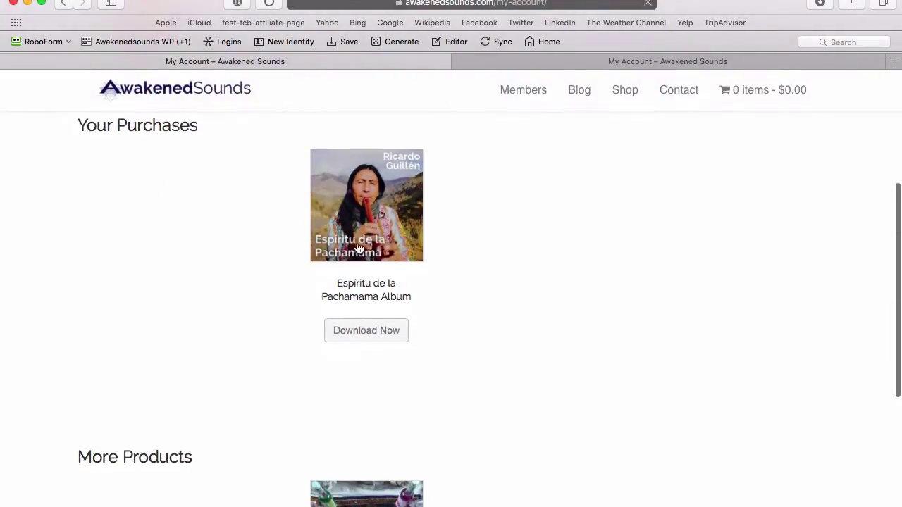
scroll(190, 223, up, 1)
scroll(298, 278, up, 2)
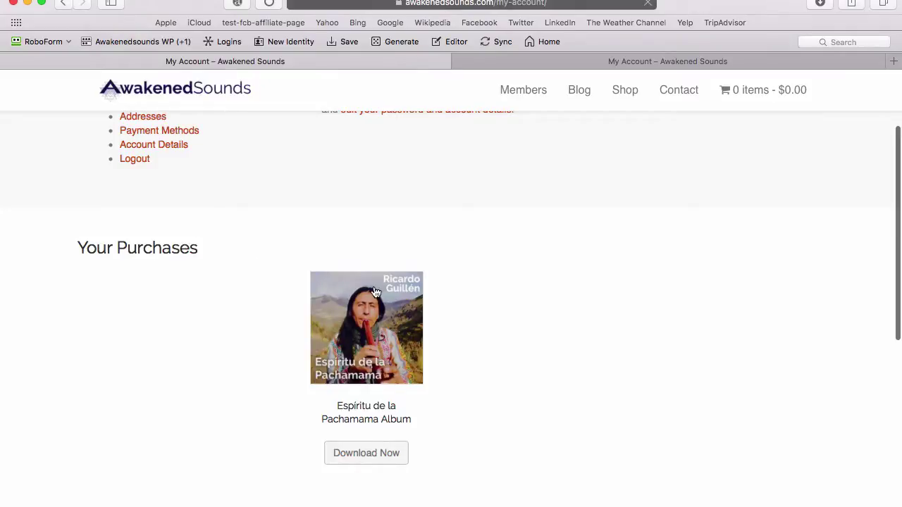
scroll(217, 222, up, 3)
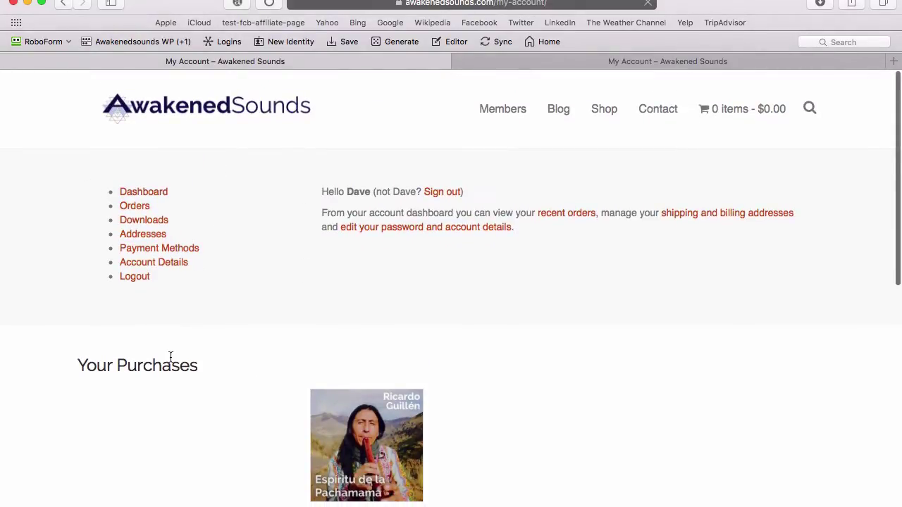
scroll(170, 359, down, 2)
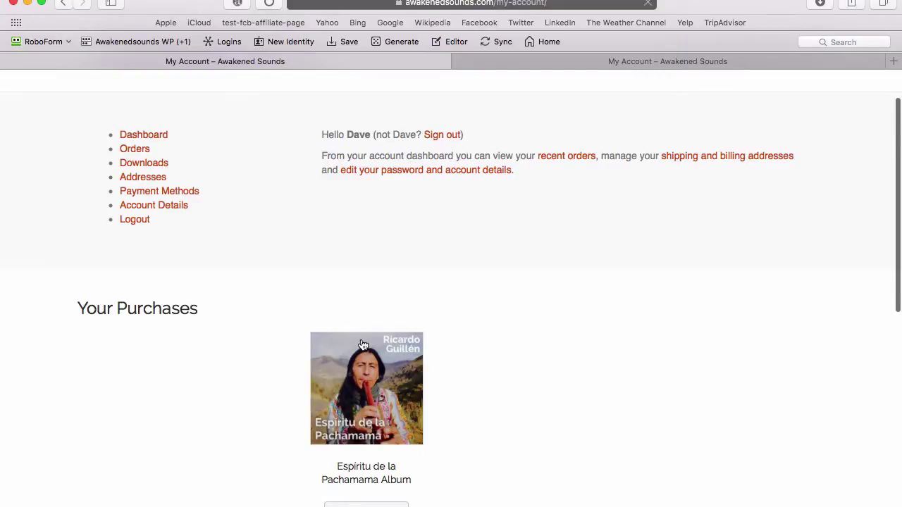
scroll(363, 345, down, 2)
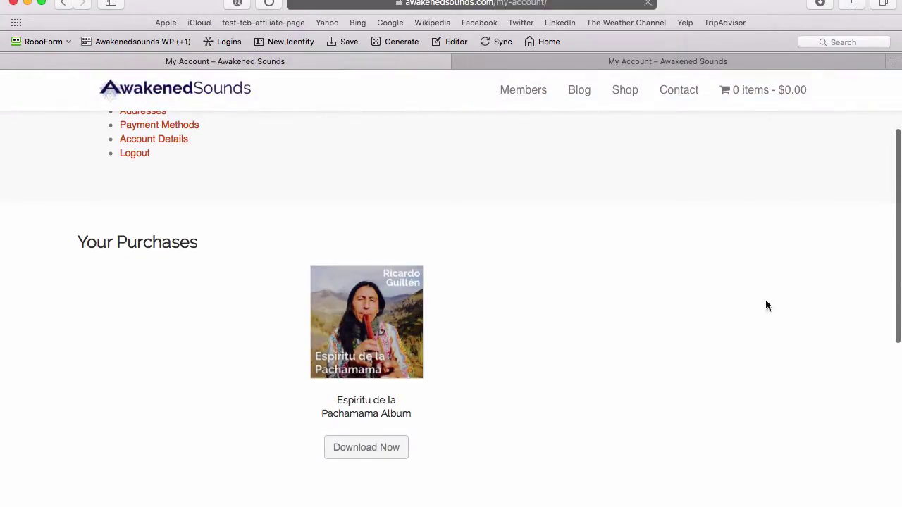
scroll(578, 301, down, 1)
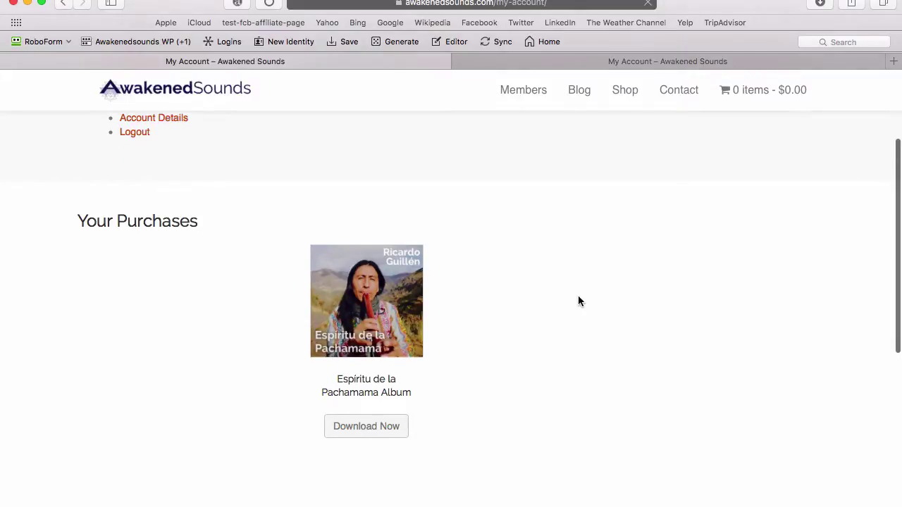
scroll(578, 302, down, 3)
scroll(493, 314, down, 4)
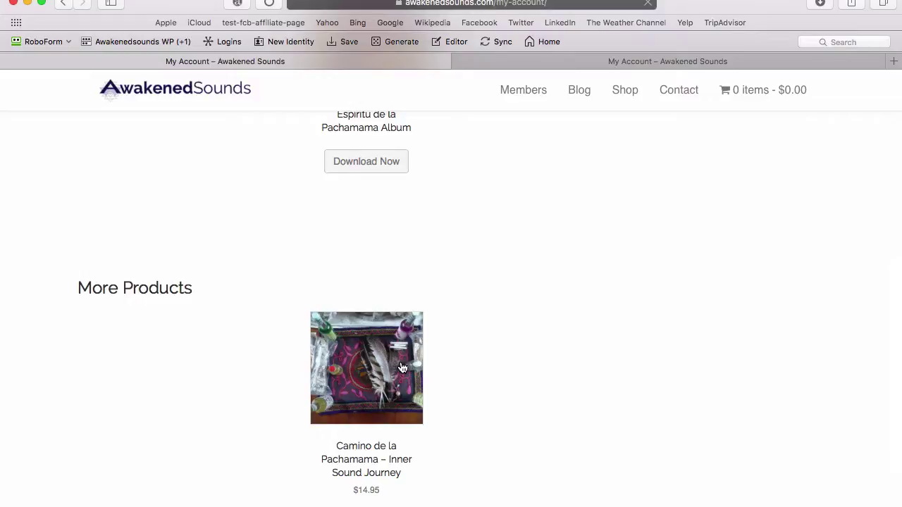
scroll(403, 367, up, 3)
key(super+w)
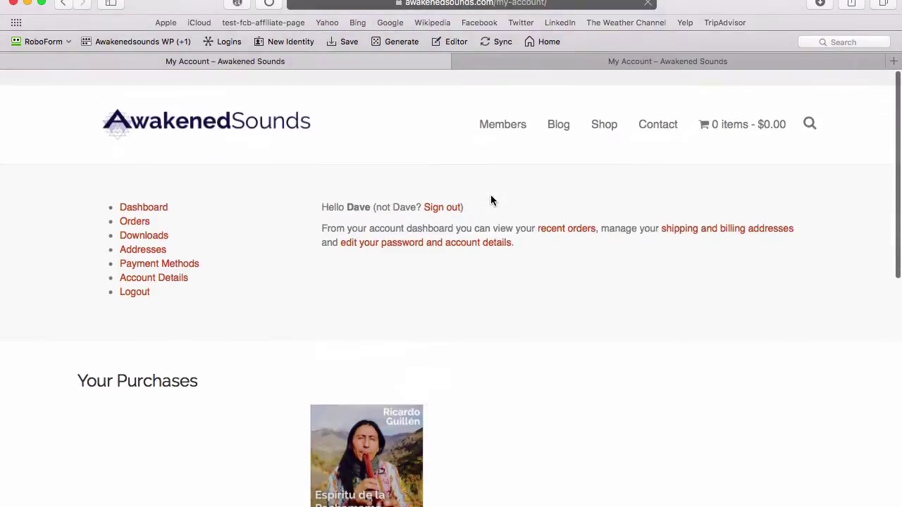
scroll(613, 191, up, 1)
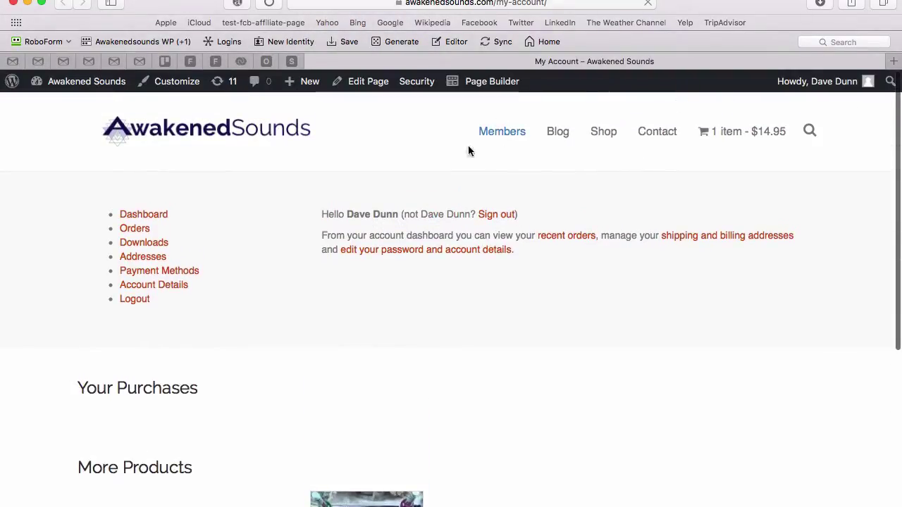
Step: Open the My Account page in Page Builder from the admin bar
scroll(406, 271, down, 3)
scroll(405, 272, up, 3)
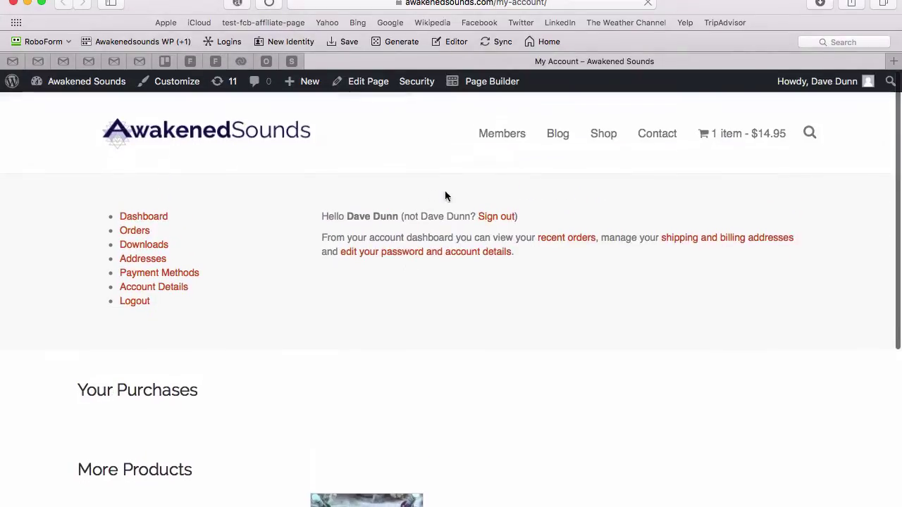
click(487, 83)
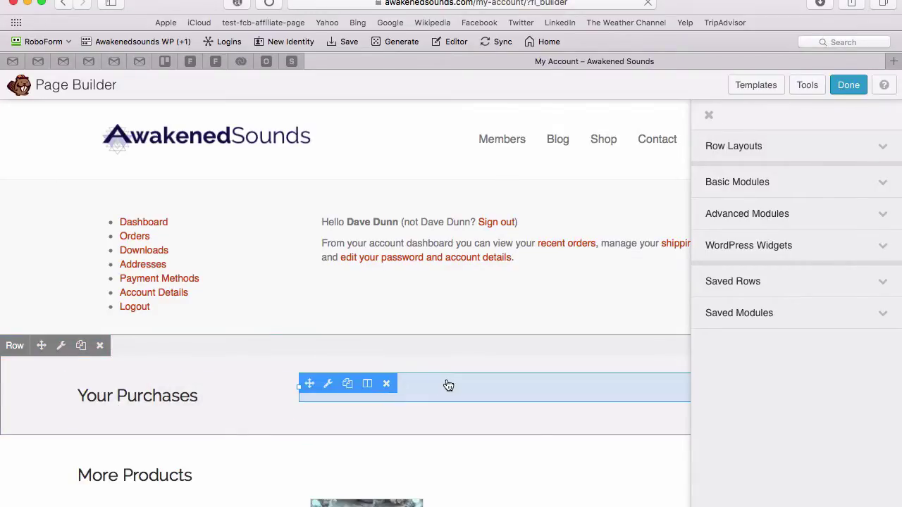
click(444, 387)
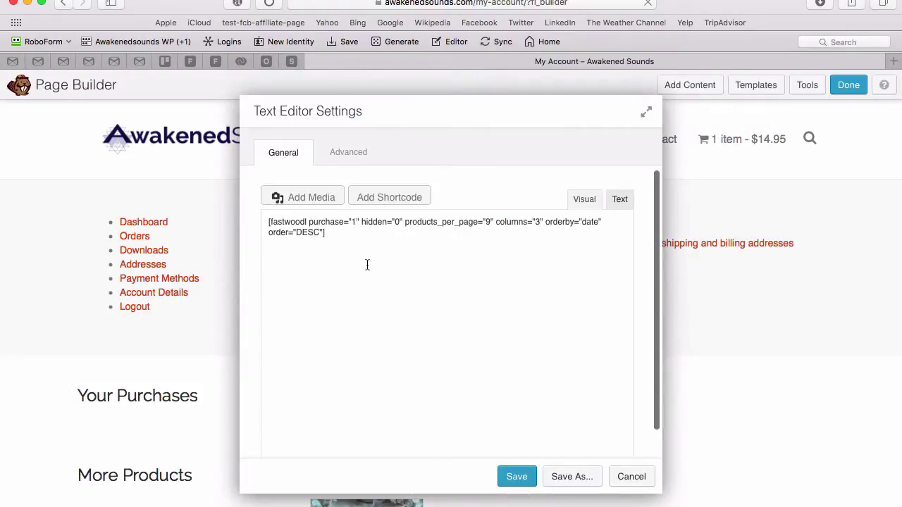
triple_click(308, 238)
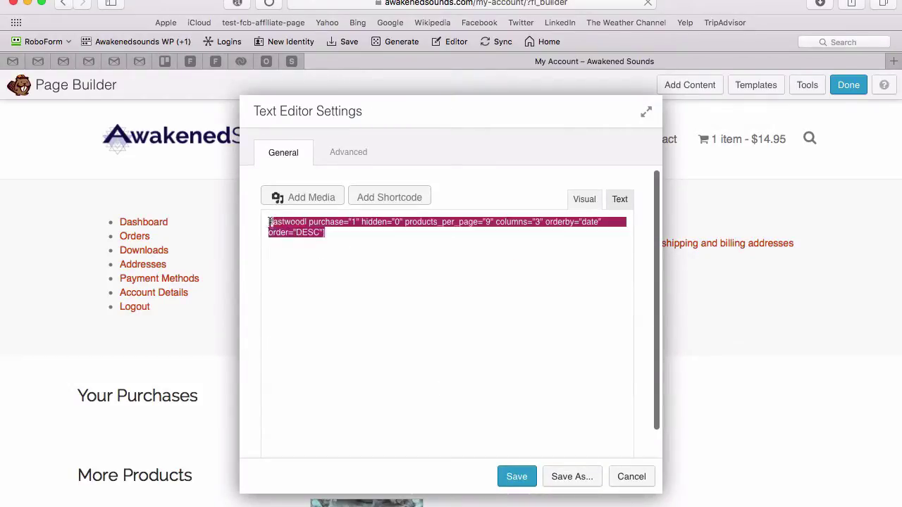
click(337, 245)
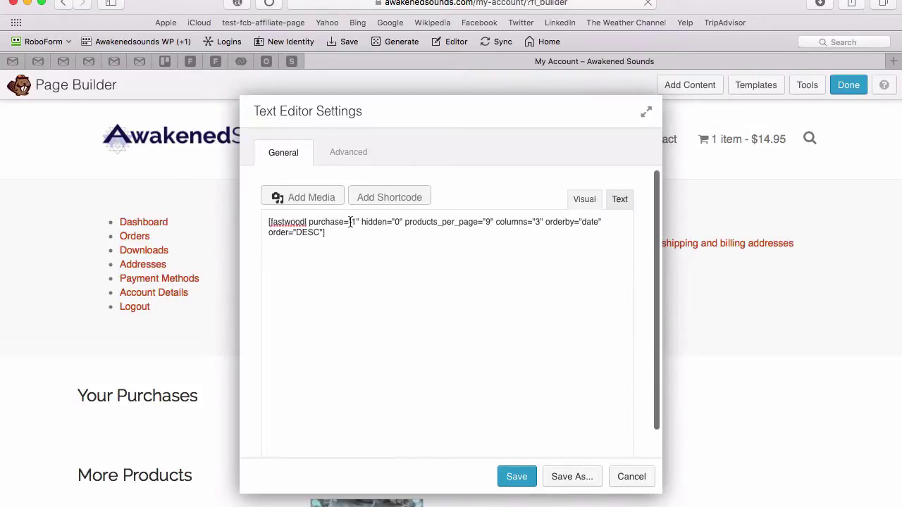
click(353, 222)
click(643, 477)
Step: Add hidden="1" before products_per_page in the More Products module's shortcode and save it
scroll(638, 478, down, 4)
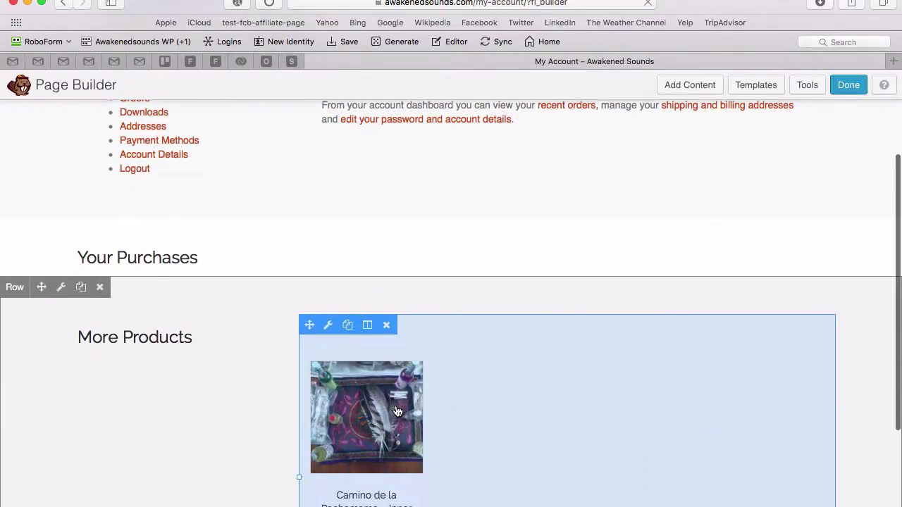
click(398, 412)
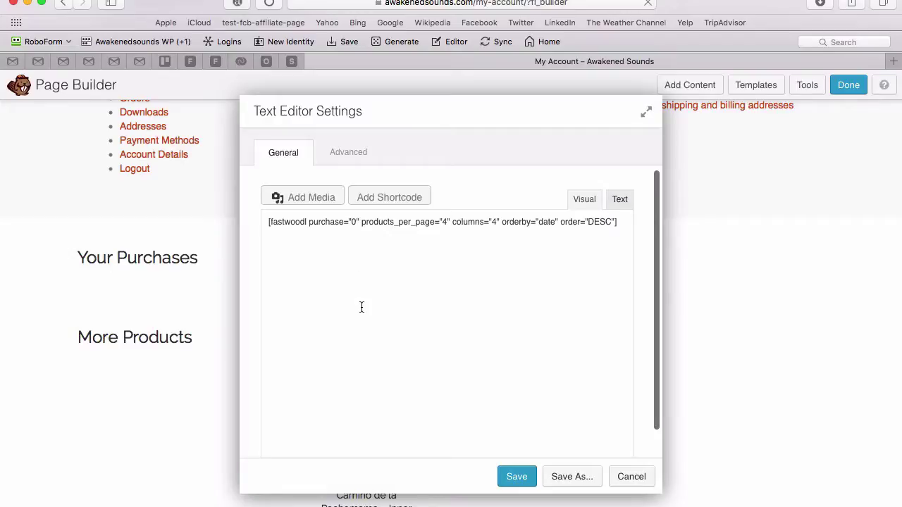
click(361, 222)
text(hiddenb)
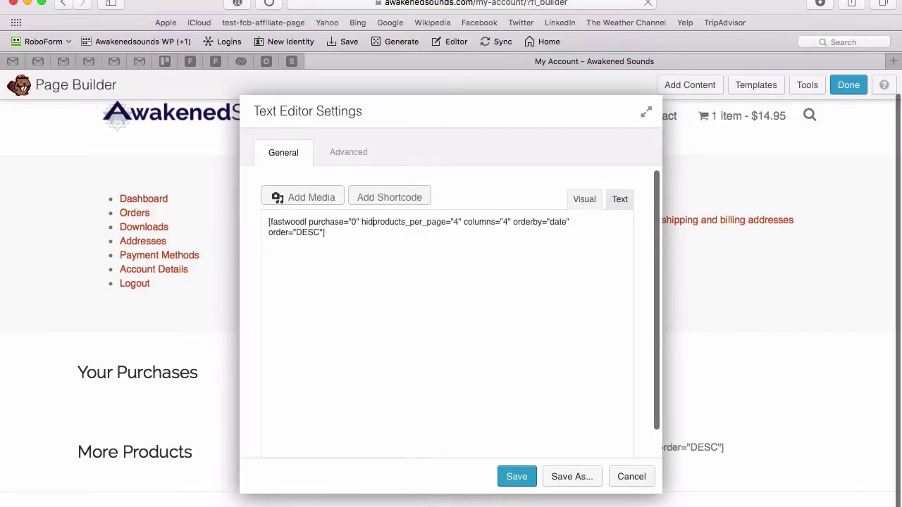
key(BackSpace)
text(="1")
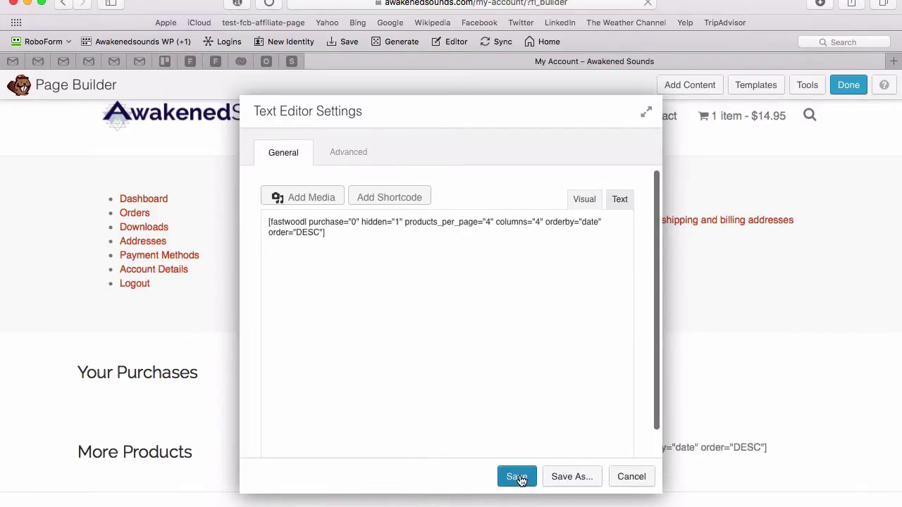
click(518, 477)
scroll(626, 346, down, 5)
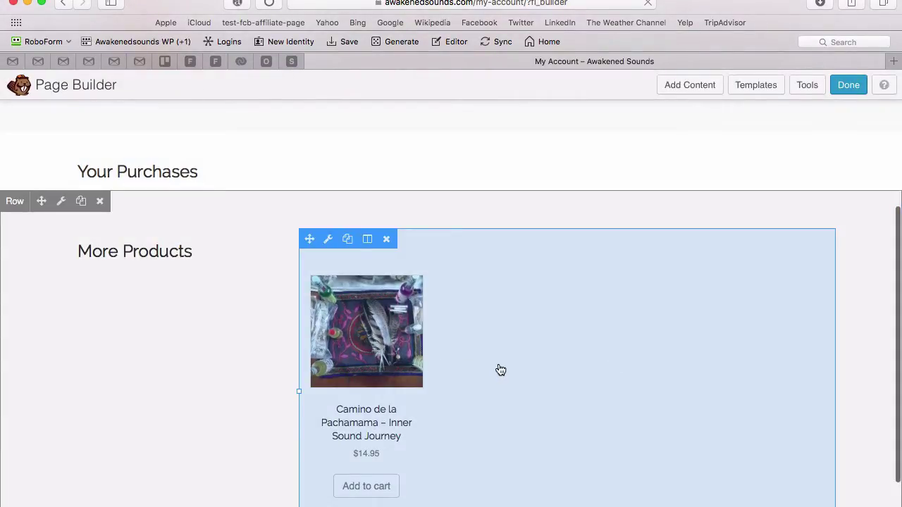
scroll(499, 366, up, 3)
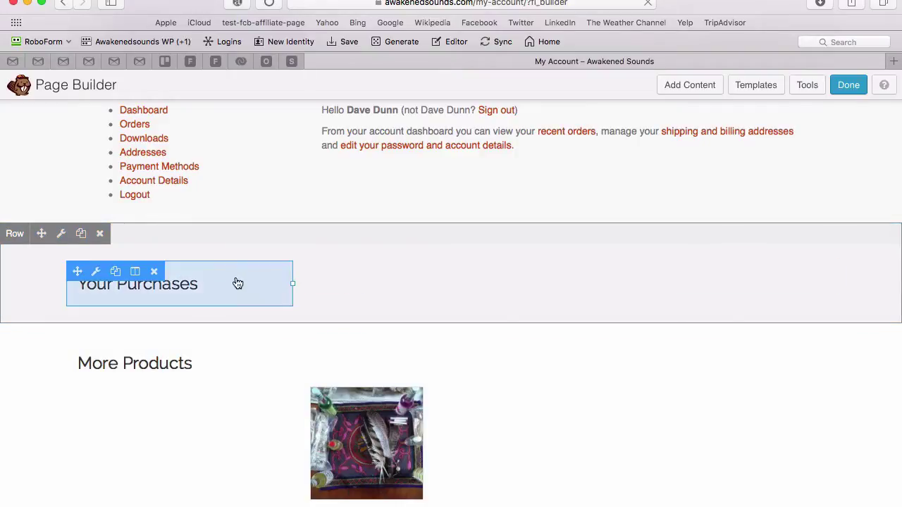
mouse_move(342, 282)
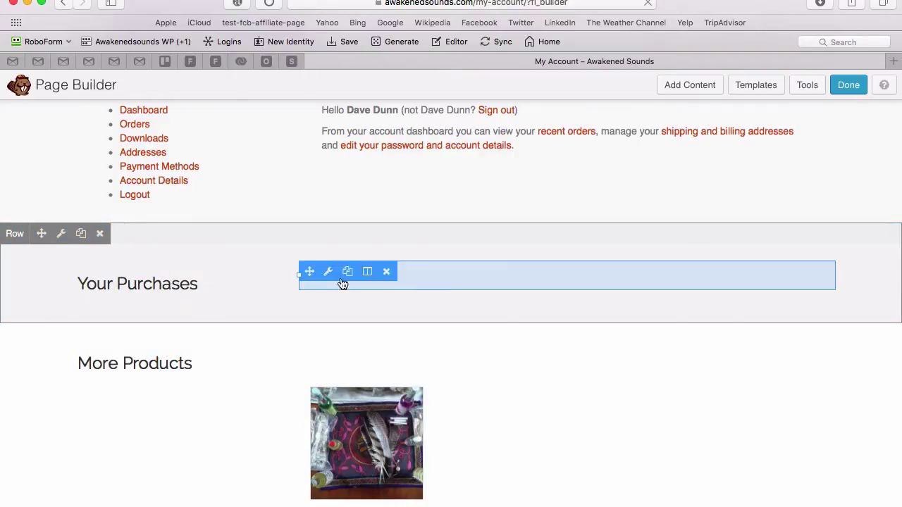